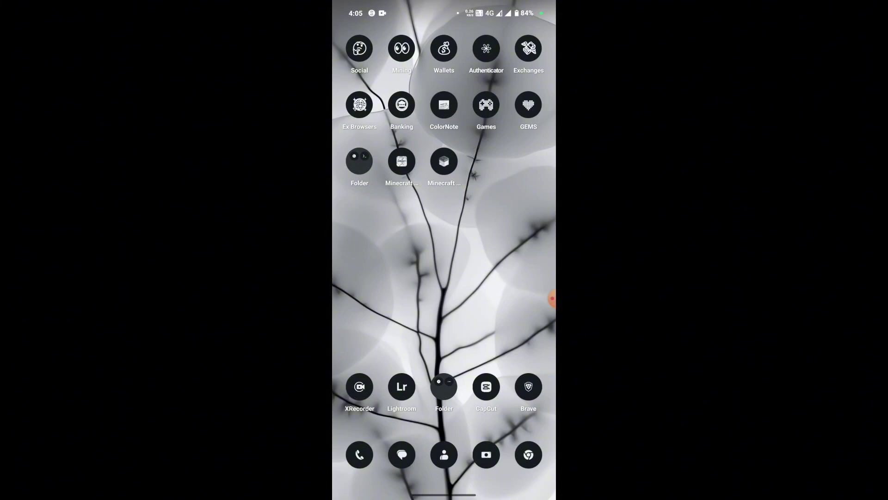
Step: Bring the OGC app back from Recents to full screen on its home dashboard
drag(444, 494, 458, 292)
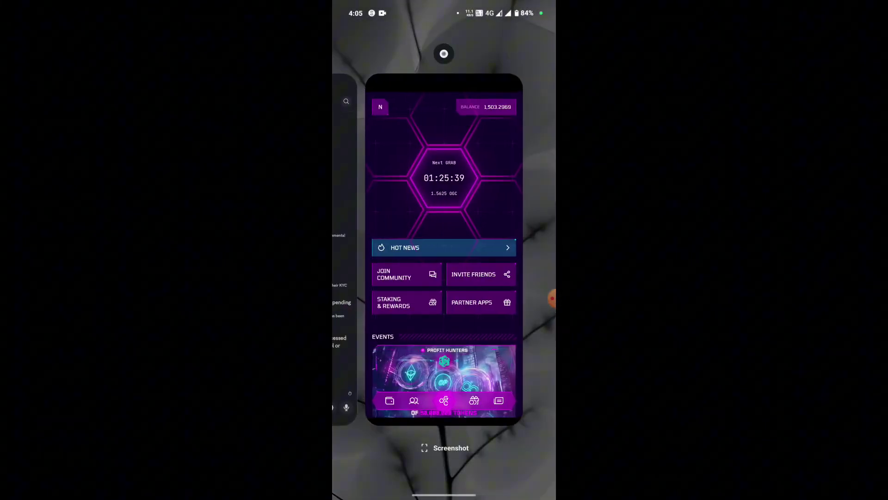
click(444, 248)
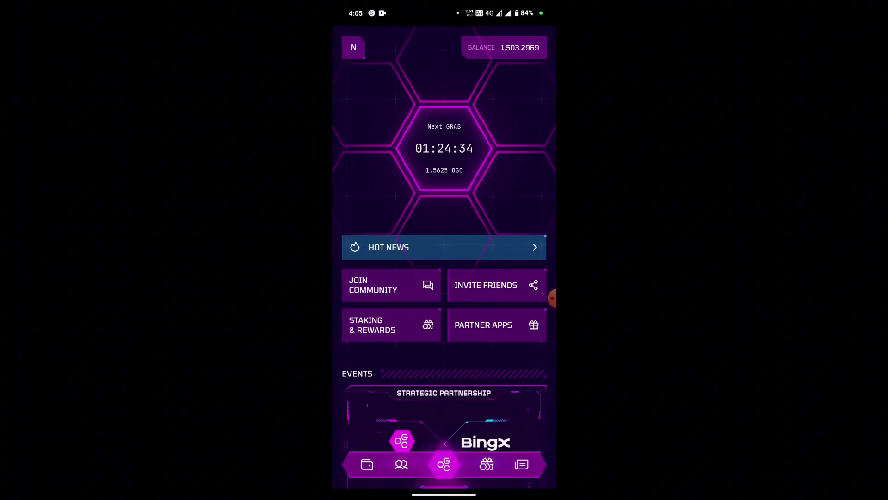
Step: Switch to the Hot News and Blog feed and scroll to the Claim OGC Tokens card
click(522, 464)
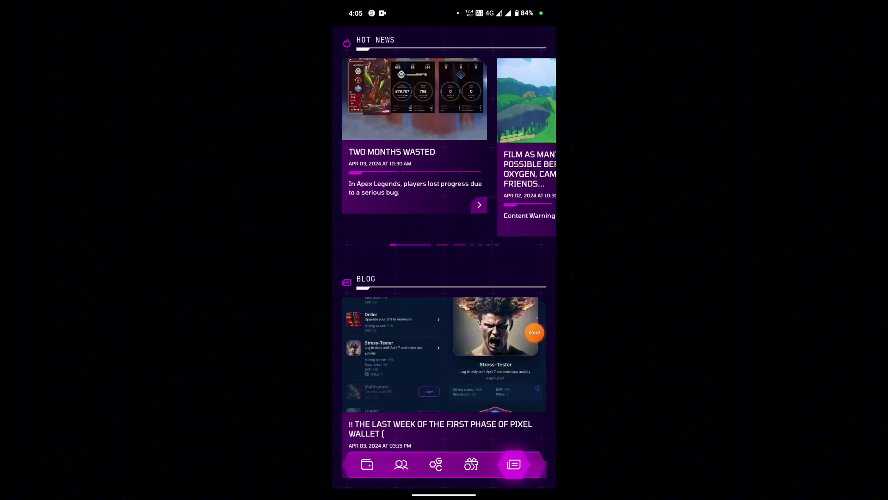
scroll(444, 278, down, 5)
drag(544, 333, 505, 316)
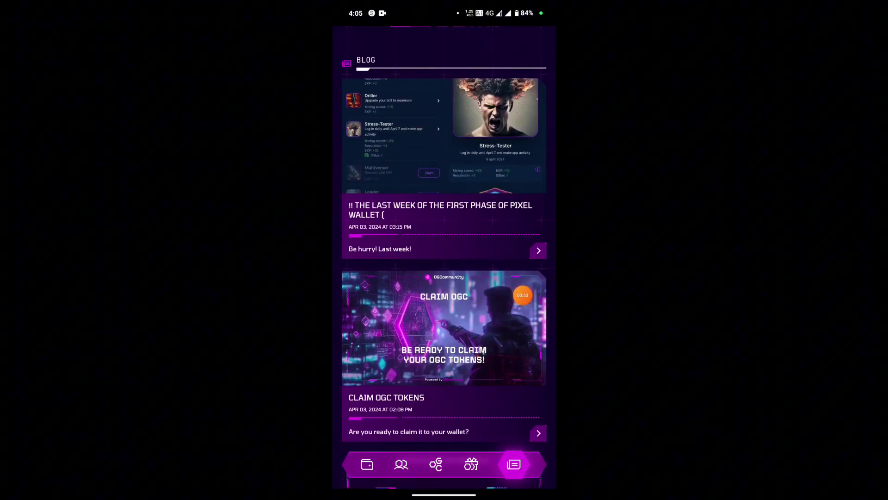
scroll(445, 277, down, 2)
mouse_move(546, 294)
mouse_down()
mouse_move(422, 314)
mouse_move(545, 280)
mouse_up()
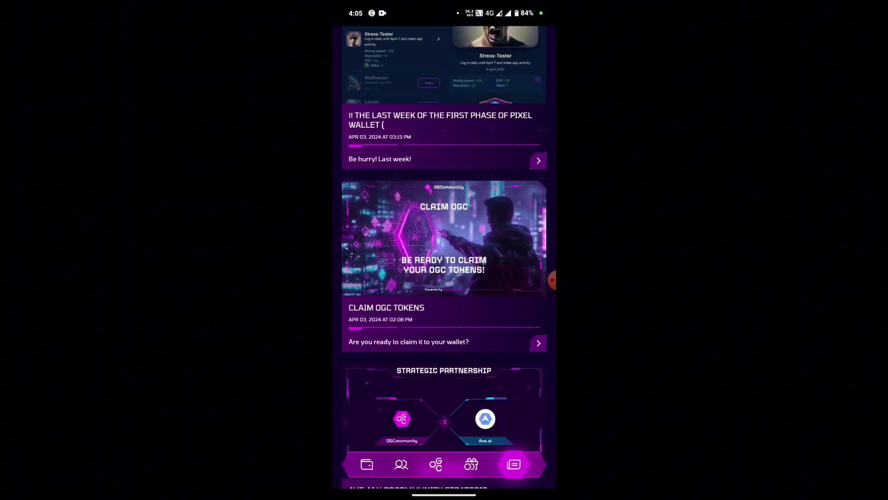
Step: Open the Claim OGC Tokens blog article and scroll through its claiming details
click(444, 266)
scroll(444, 278, down, 2)
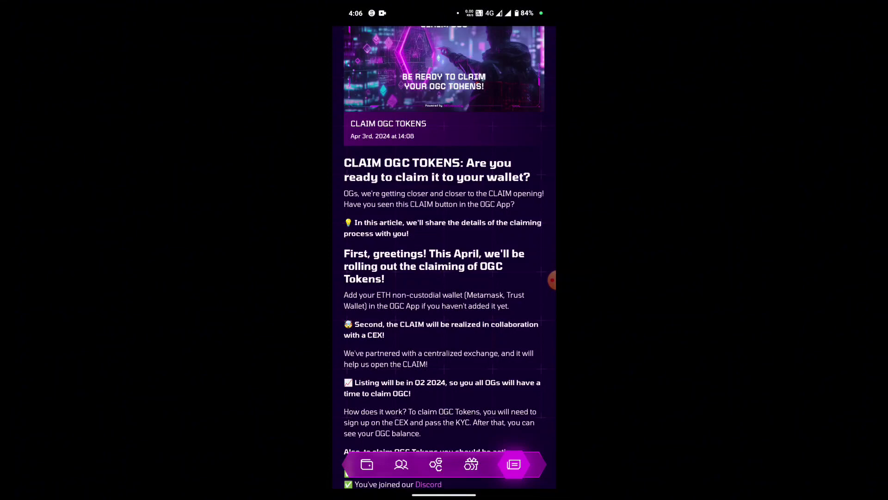
scroll(445, 257, down, 3)
scroll(444, 257, down, 2)
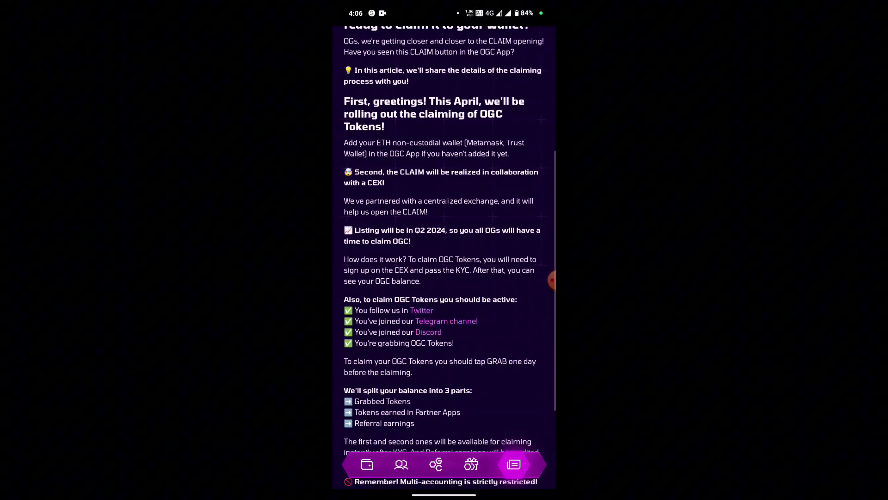
mouse_move(552, 280)
mouse_down()
mouse_move(531, 306)
mouse_move(448, 144)
mouse_move(544, 228)
mouse_up()
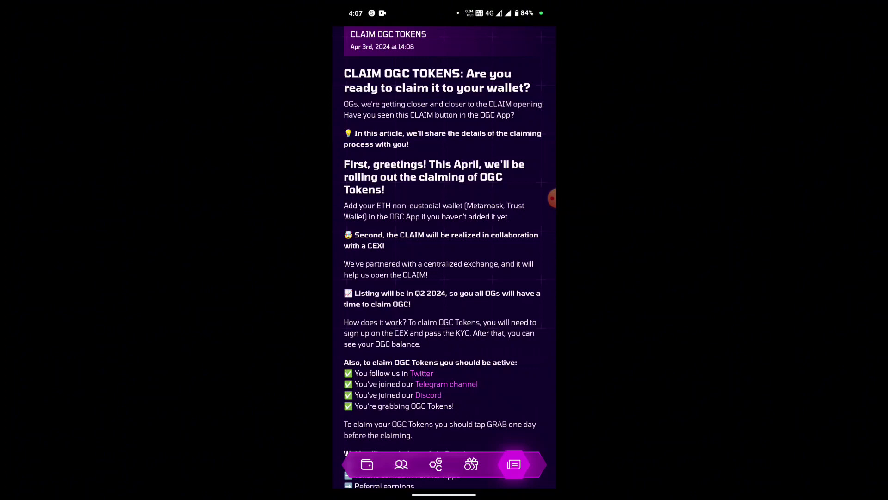
scroll(445, 257, down, 2)
mouse_move(552, 198)
mouse_down()
mouse_move(439, 240)
mouse_move(545, 186)
mouse_up()
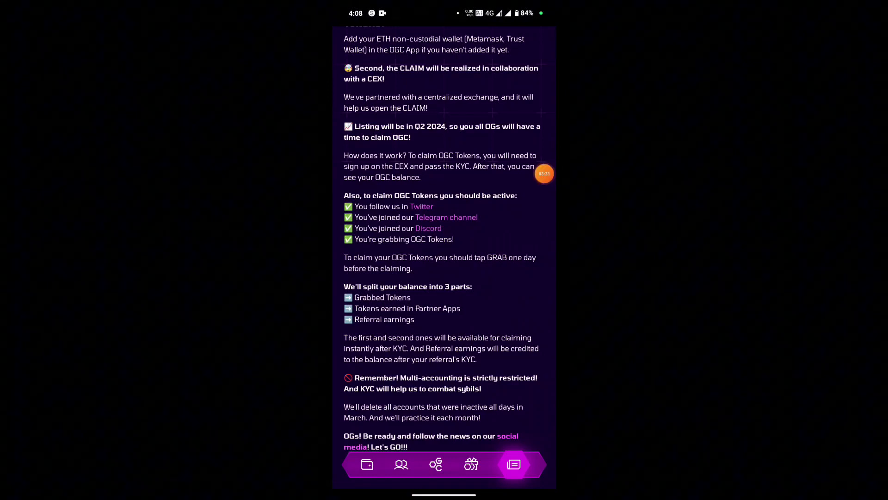
mouse_move(546, 173)
mouse_down()
mouse_move(424, 214)
mouse_move(377, 208)
mouse_move(512, 208)
mouse_move(387, 218)
mouse_move(446, 220)
mouse_move(377, 227)
mouse_move(479, 228)
mouse_move(389, 242)
mouse_move(439, 240)
mouse_move(401, 254)
mouse_move(545, 223)
mouse_up()
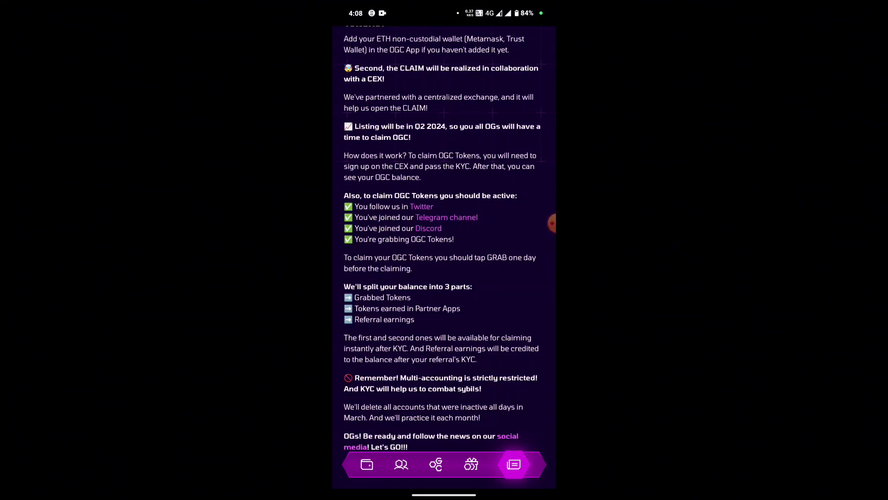
scroll(444, 254, down, 1)
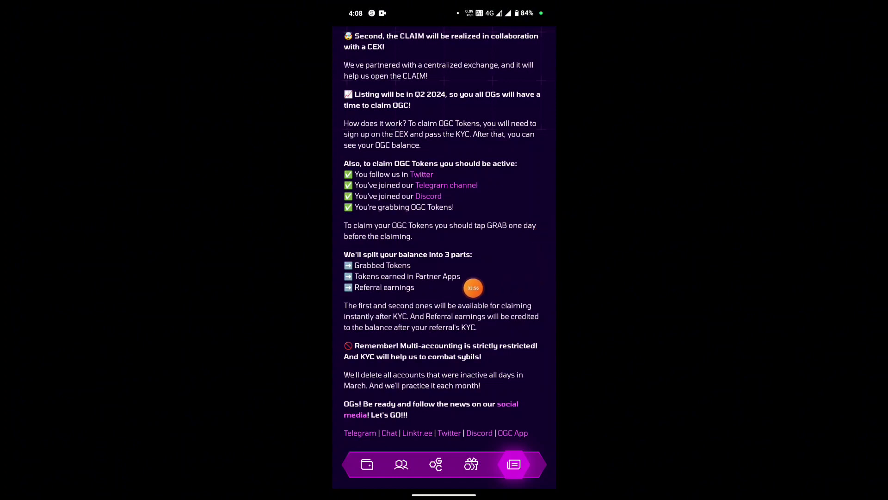
Step: Scroll the CLAIM OGC TOKENS article down to its footer links and back up
mouse_move(552, 223)
mouse_down()
mouse_move(506, 259)
mouse_move(378, 238)
mouse_move(544, 241)
mouse_up()
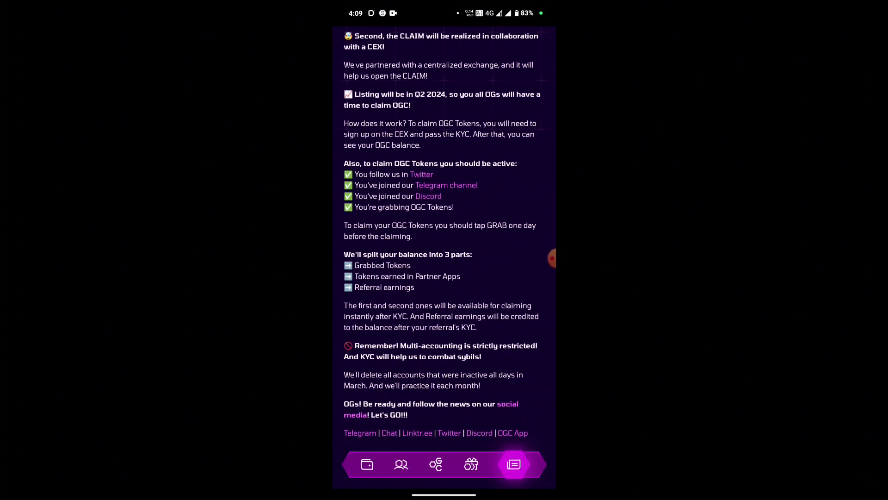
mouse_move(552, 258)
mouse_down()
mouse_move(536, 258)
mouse_move(545, 258)
mouse_up()
scroll(444, 250, up, 10)
scroll(444, 250, down, 10)
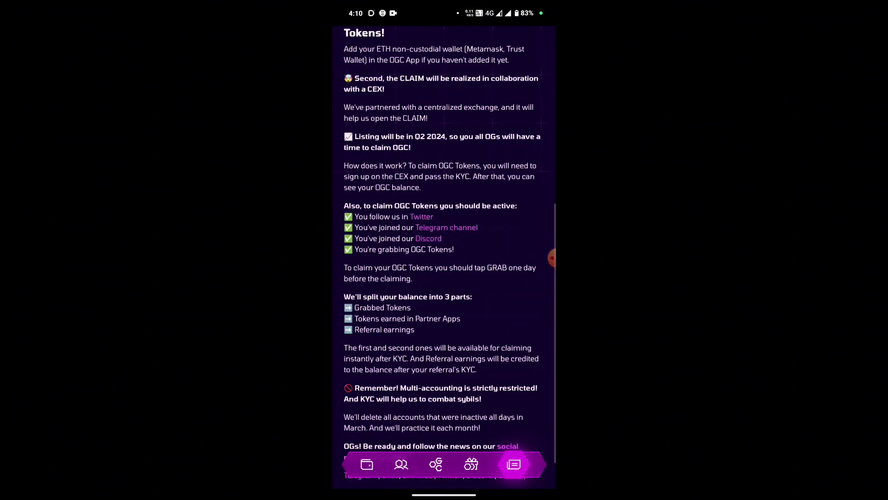
scroll(444, 250, down, 2)
scroll(444, 250, up, 10)
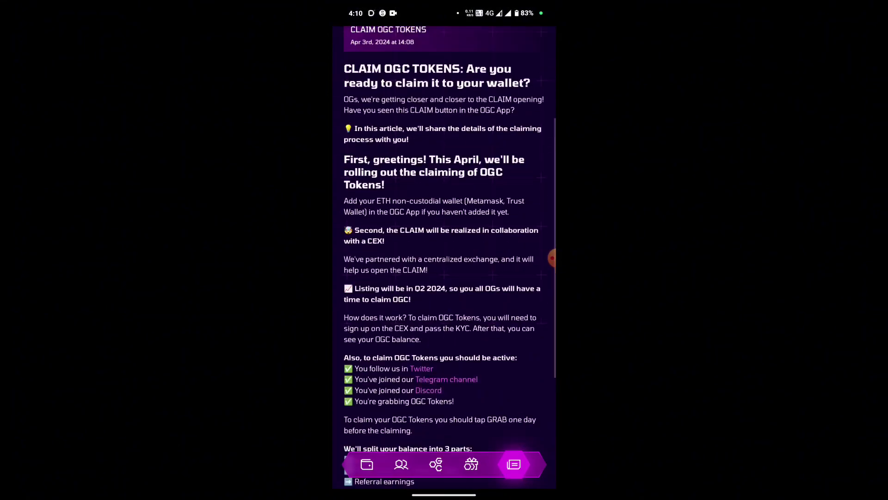
scroll(444, 250, up, 3)
scroll(444, 250, down, 5)
scroll(445, 250, up, 5)
scroll(444, 250, down, 3)
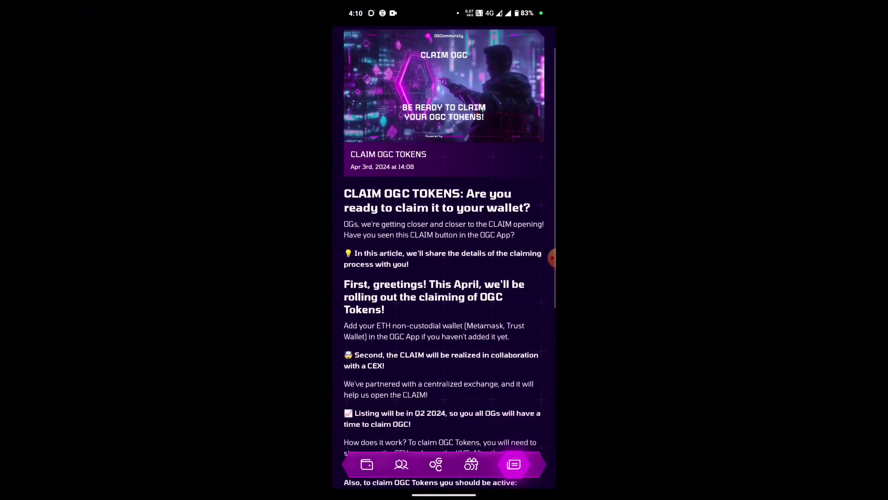
scroll(444, 250, down, 7)
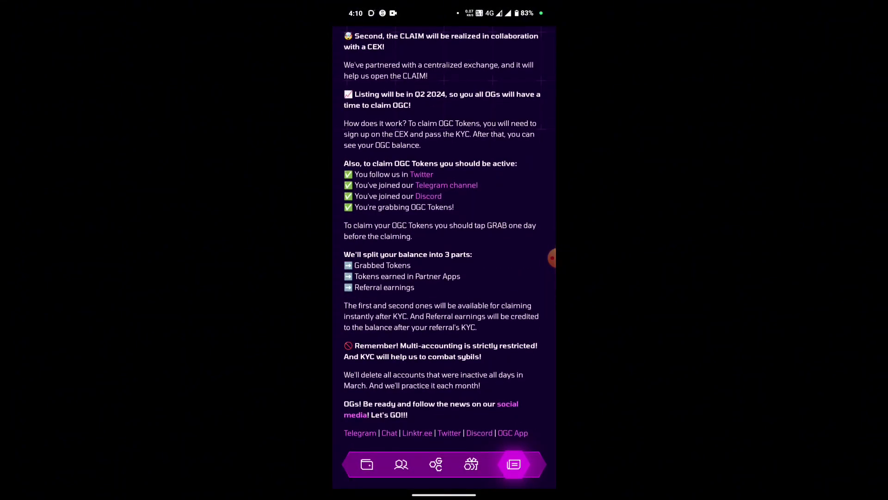
scroll(444, 251, up, 5)
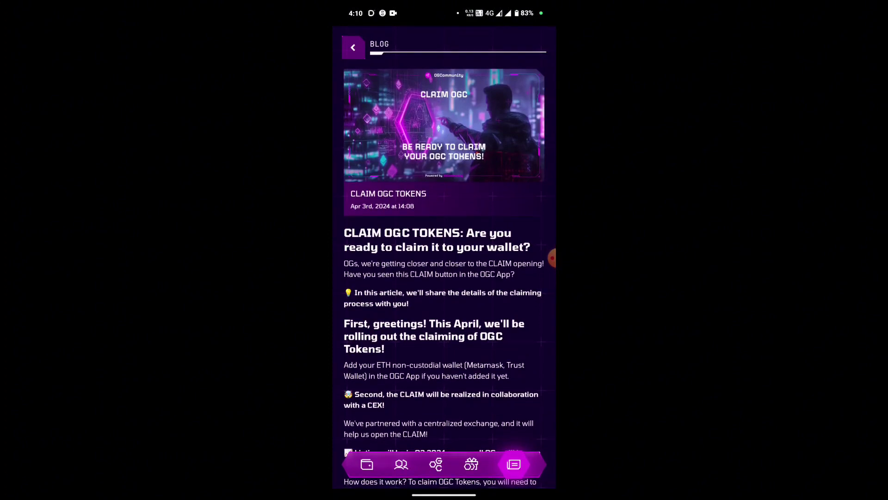
Step: Go from the home dashboard to Profile and choose EDIT ETH ADDRESS
click(353, 47)
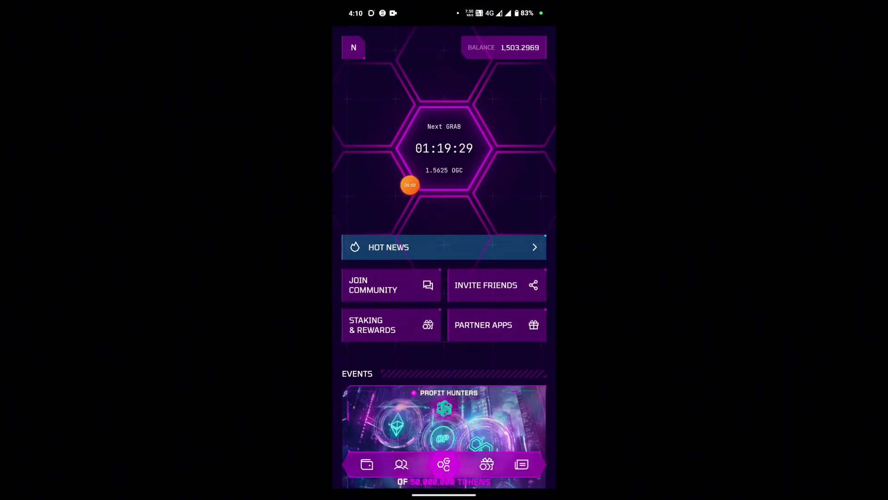
mouse_move(542, 278)
mouse_down()
mouse_move(469, 118)
mouse_move(524, 170)
mouse_up()
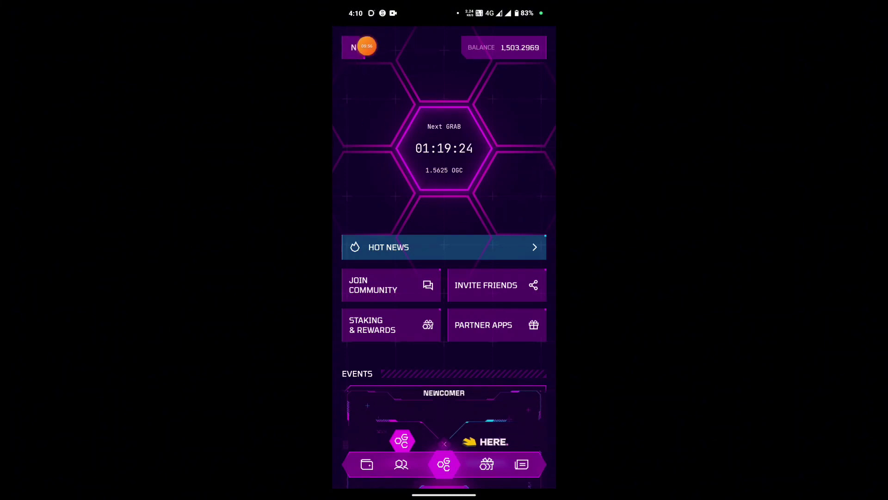
mouse_move(544, 171)
mouse_down()
mouse_move(379, 99)
mouse_move(457, 222)
mouse_move(511, 141)
mouse_move(480, 214)
mouse_move(407, 224)
mouse_move(543, 155)
mouse_up()
click(354, 48)
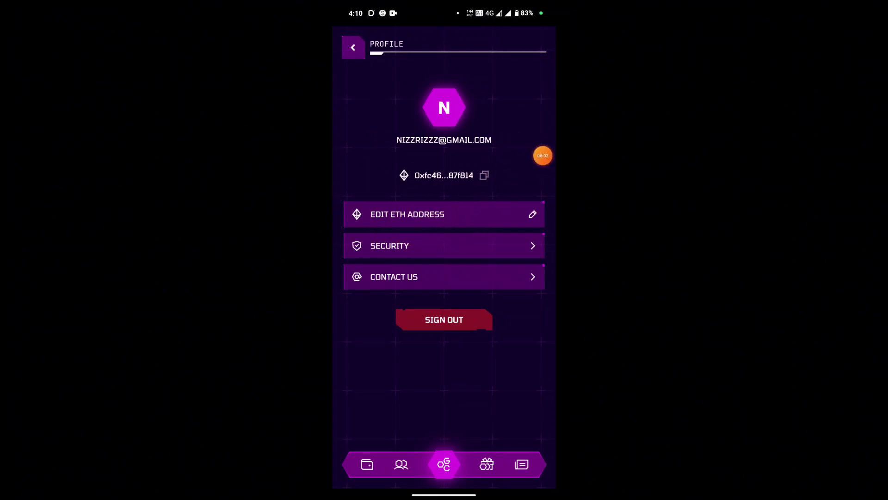
click(444, 214)
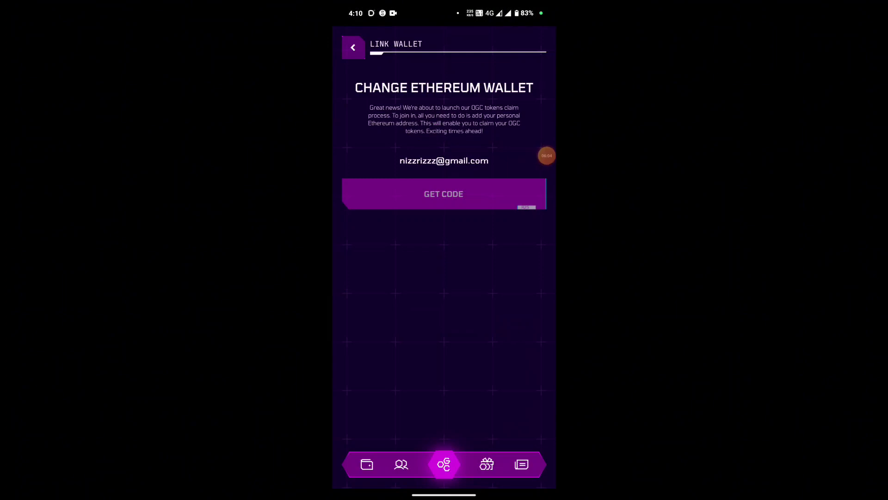
Step: Leave the Link Wallet verification page and return to Profile with the linked ETH address
mouse_move(548, 156)
mouse_down()
mouse_move(546, 172)
mouse_move(512, 174)
mouse_move(513, 156)
mouse_move(466, 175)
mouse_move(398, 254)
mouse_move(446, 164)
mouse_move(388, 206)
mouse_move(480, 229)
mouse_move(544, 117)
mouse_up()
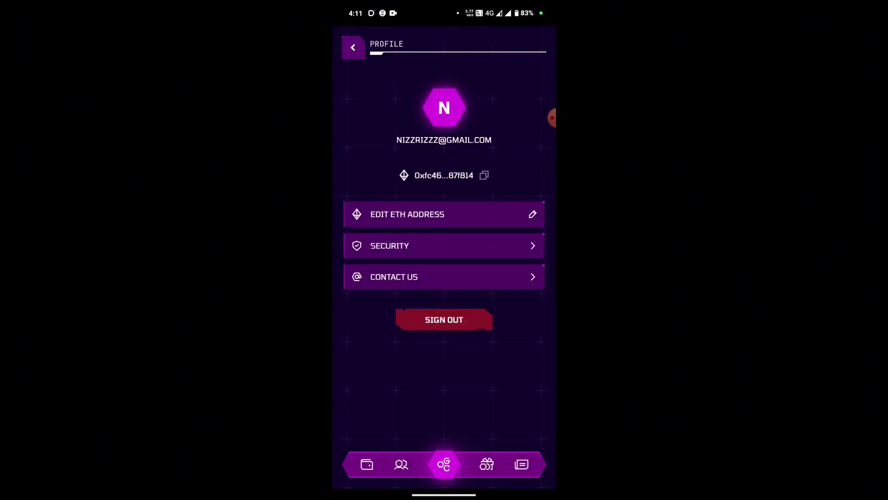
Step: Go back from Profile to the home dashboard showing the balance and grab countdown
key(Escape)
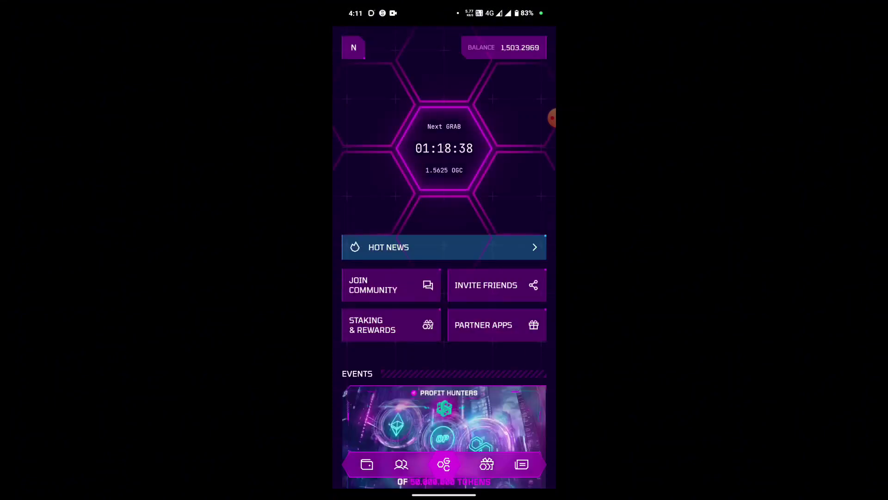